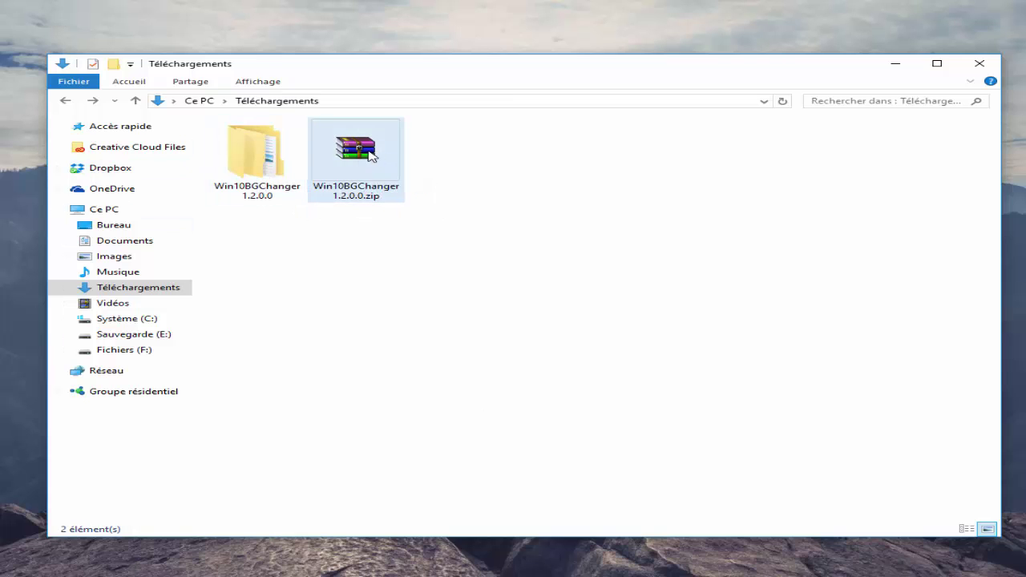
# Open the extracted Win10BGChanger1.2.0.0 folder and look into its Command Line subfolder.
pyautogui.rightClick(369, 154)
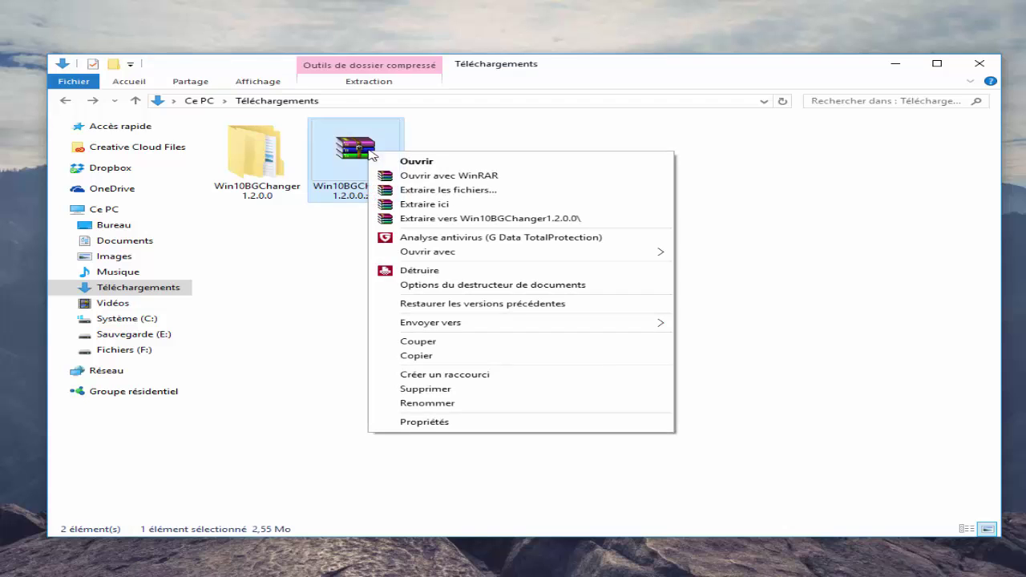
pyautogui.click(767, 235)
pyautogui.doubleClick(224, 169)
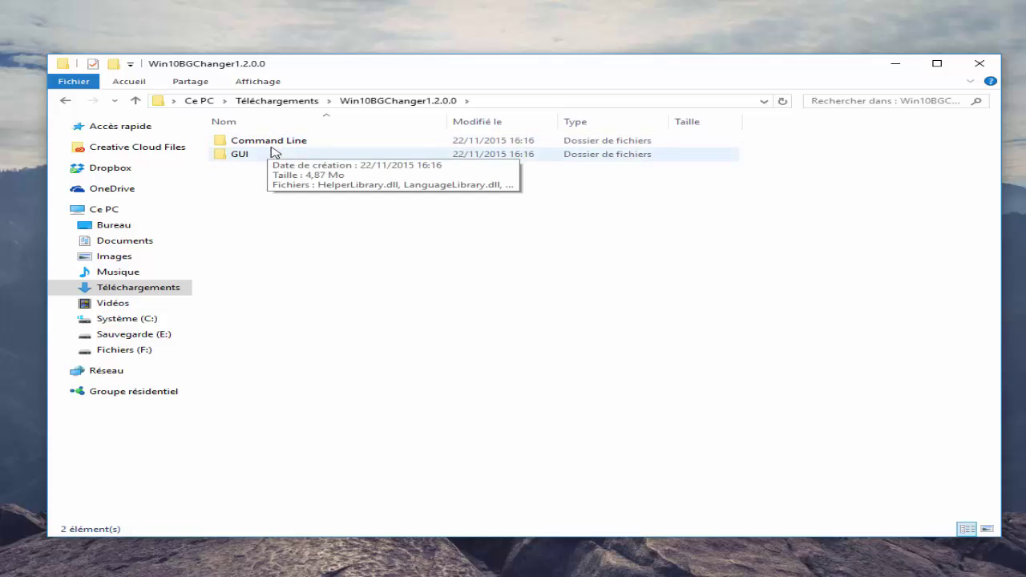
pyautogui.doubleClick(271, 145)
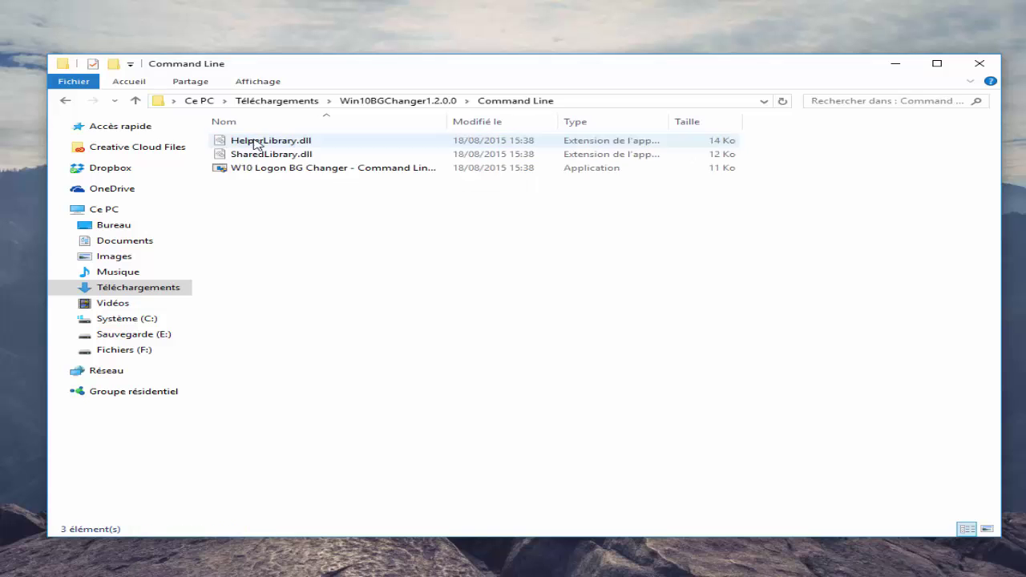
pyautogui.click(65, 100)
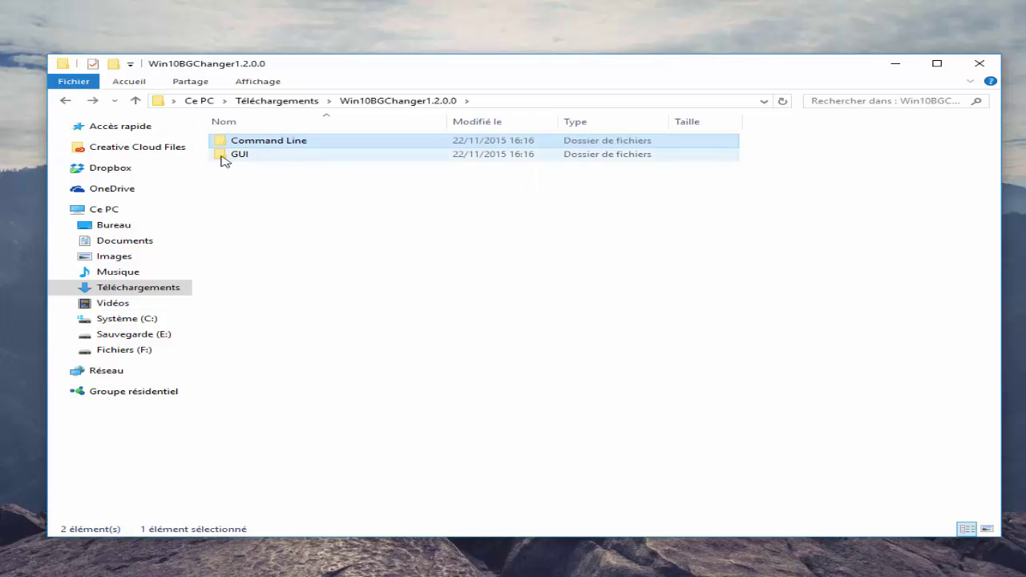
# Launch W10 Logon BG Changer.exe from the GUI folder and bring its window to the front.
pyautogui.click(305, 156)
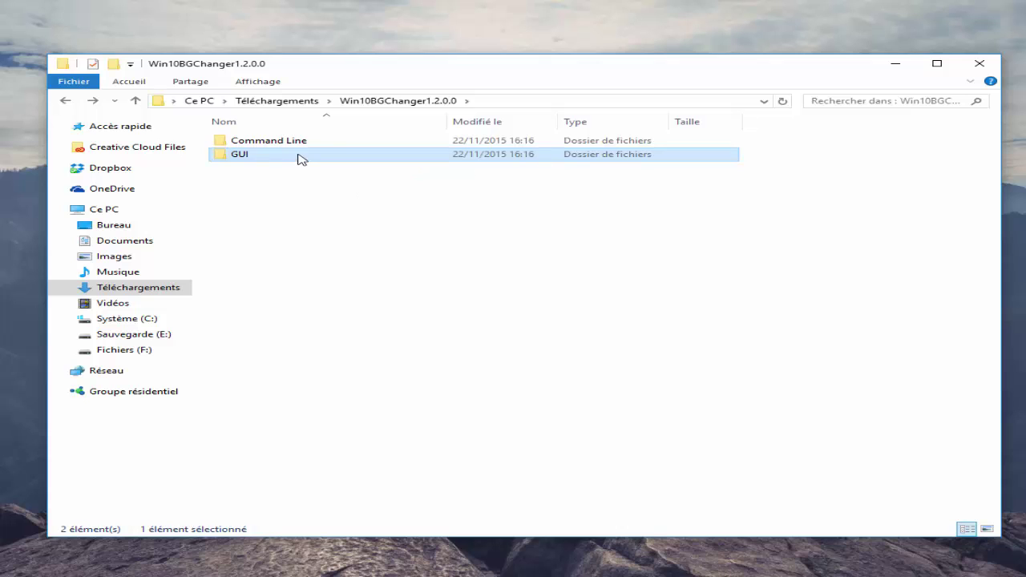
pyautogui.doubleClick(298, 157)
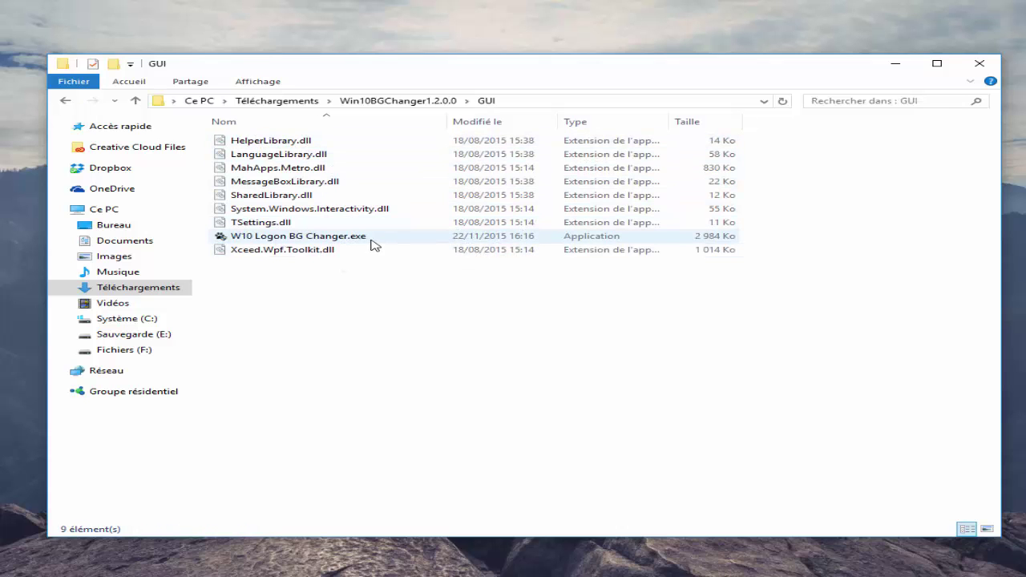
pyautogui.moveTo(371, 238)
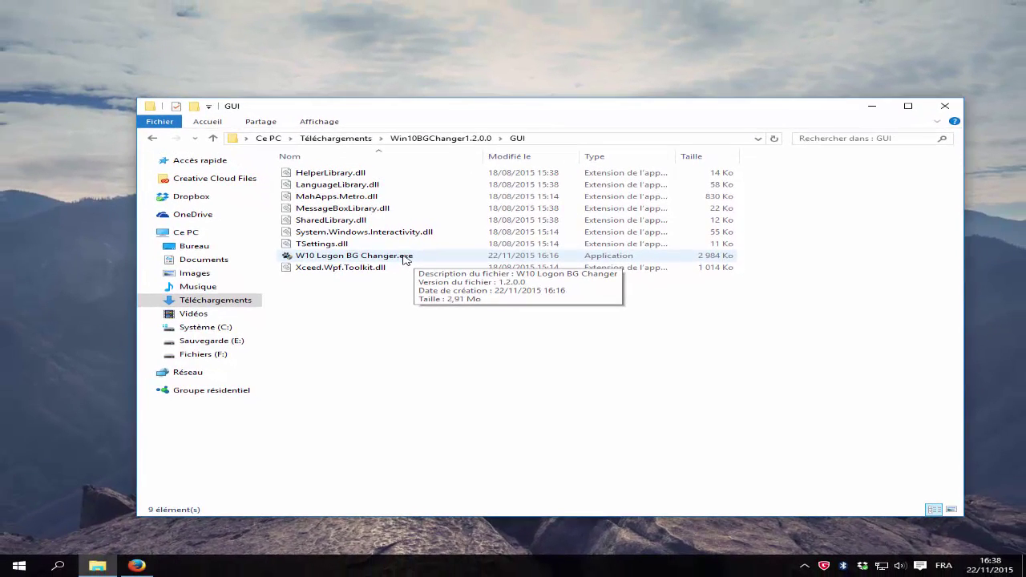
pyautogui.doubleClick(405, 256)
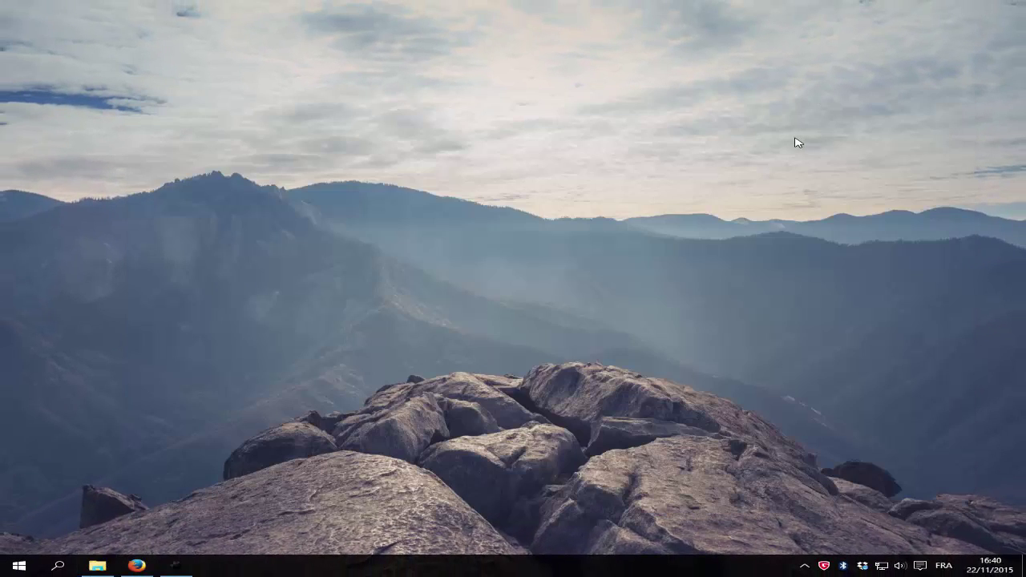
pyautogui.click(177, 565)
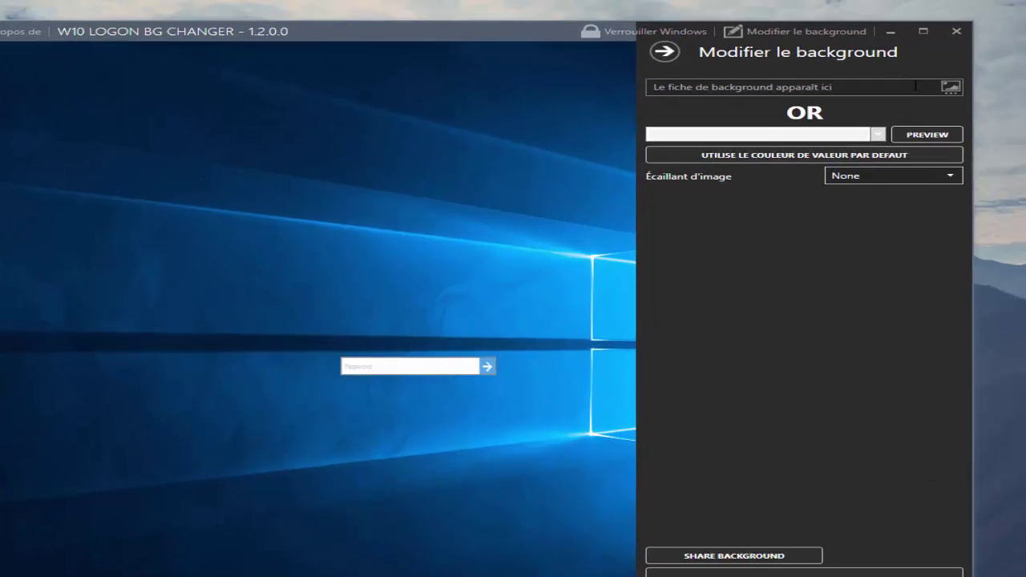
# Choose a cream solid colour for the logon background and preview it.
pyautogui.moveTo(970, 72)
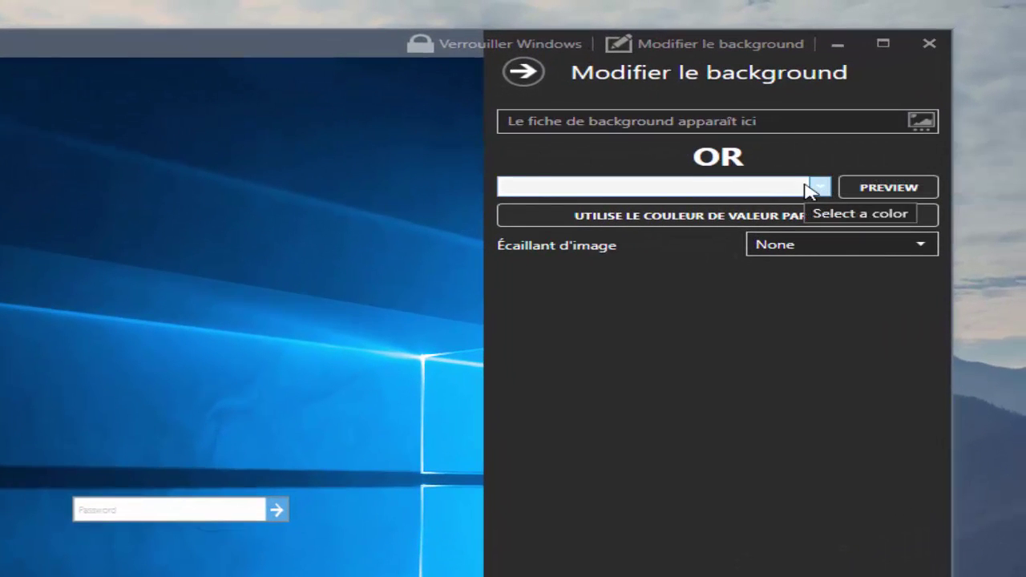
pyautogui.click(812, 188)
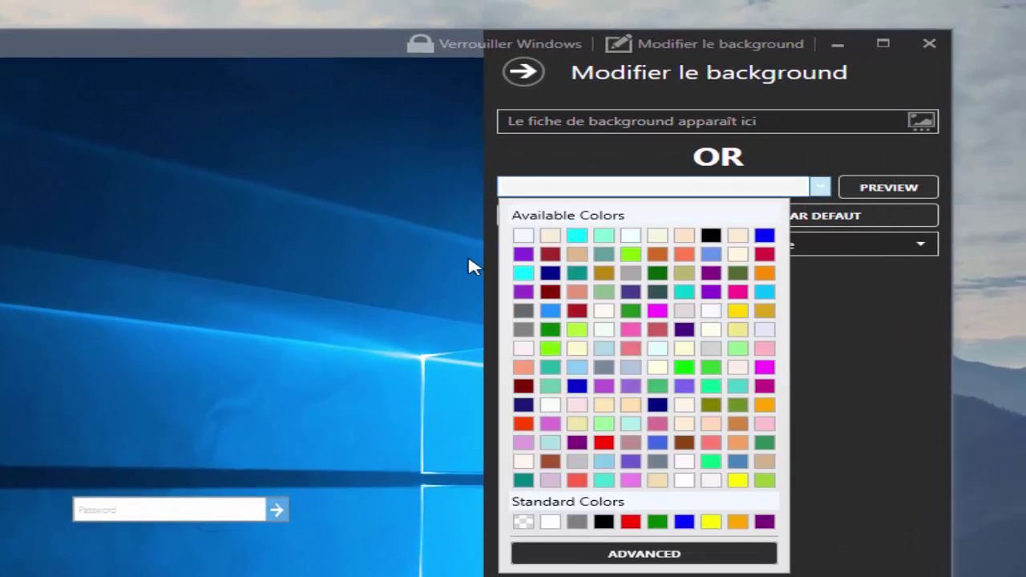
pyautogui.click(611, 329)
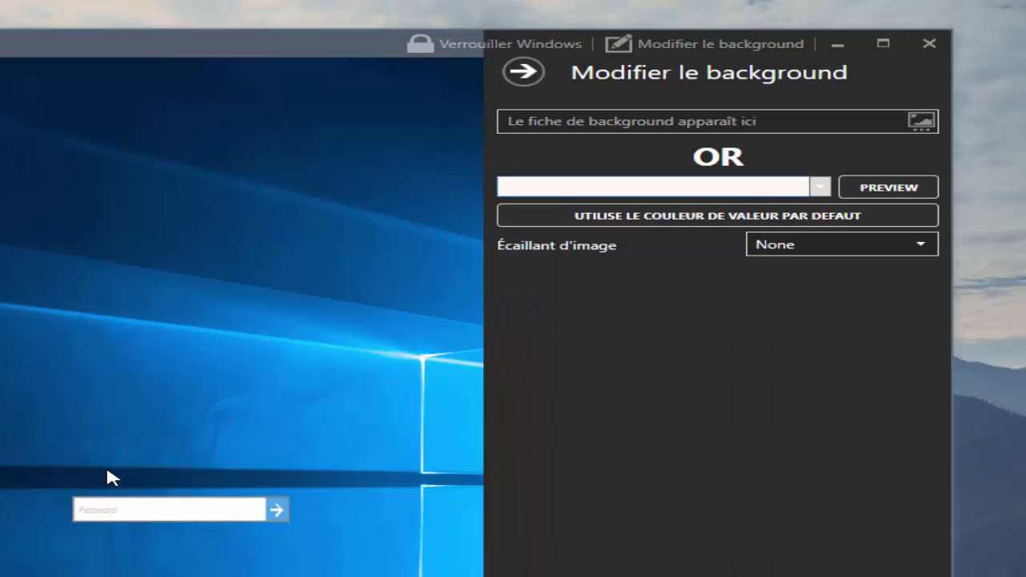
pyautogui.click(898, 186)
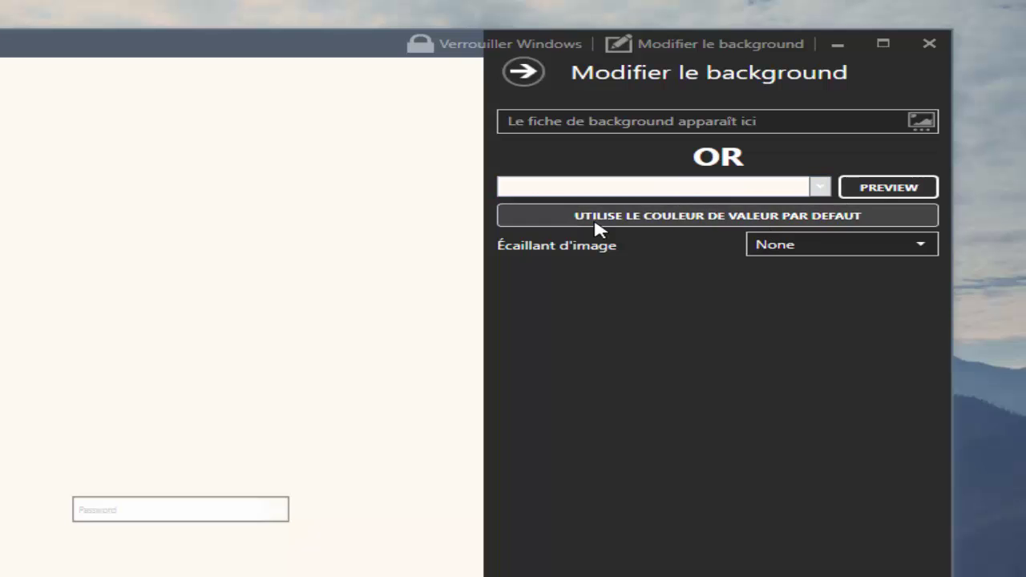
# Try the default colour as the logon background and restore the default values.
pyautogui.click(853, 210)
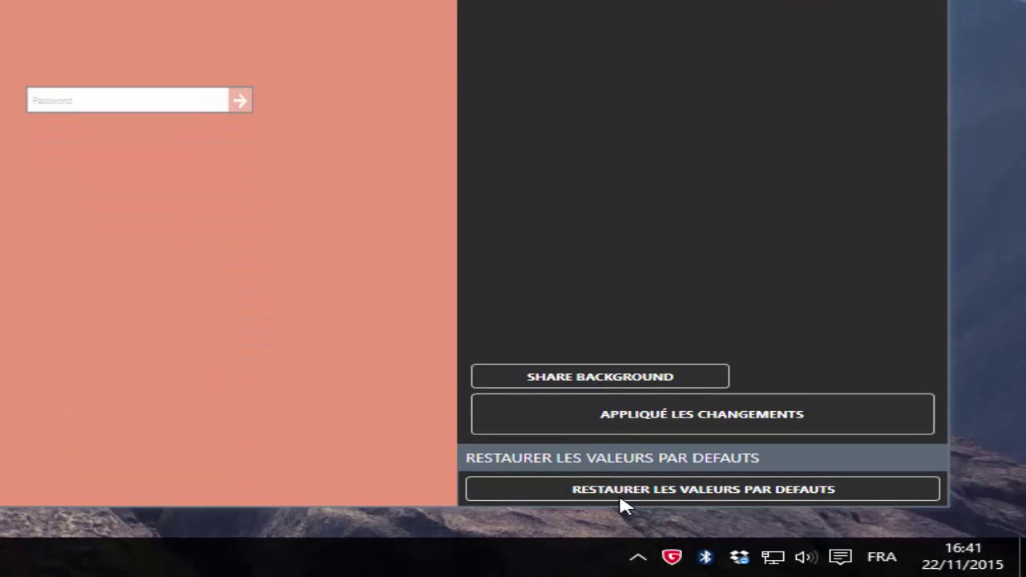
pyautogui.click(622, 490)
pyautogui.click(116, 80)
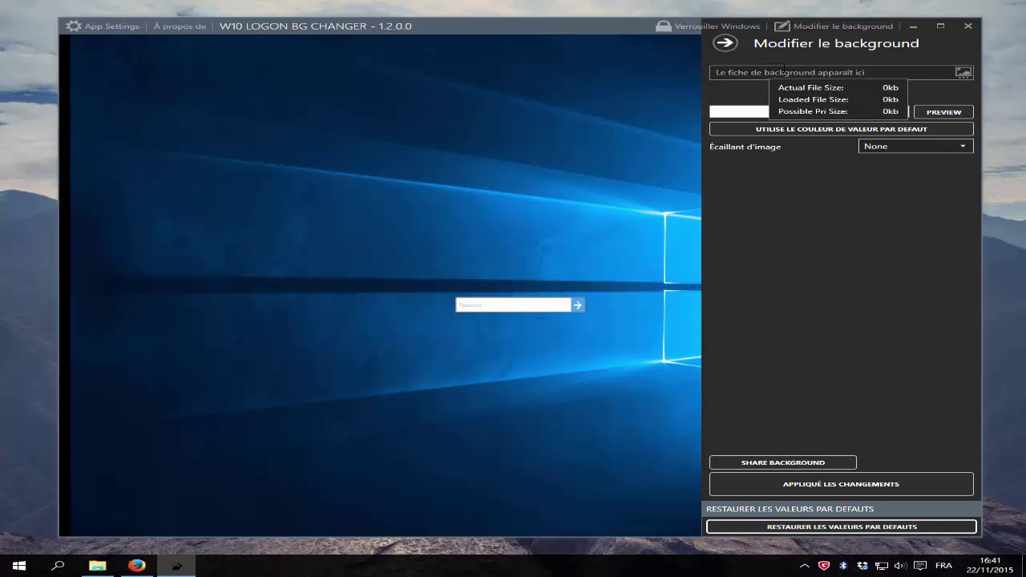
# Load yosmite_by_amdpastrana-d96orw5.png from the Wallbase folder in Images as the logon background.
pyautogui.moveTo(410, 26); pyautogui.dragTo(419, 25)
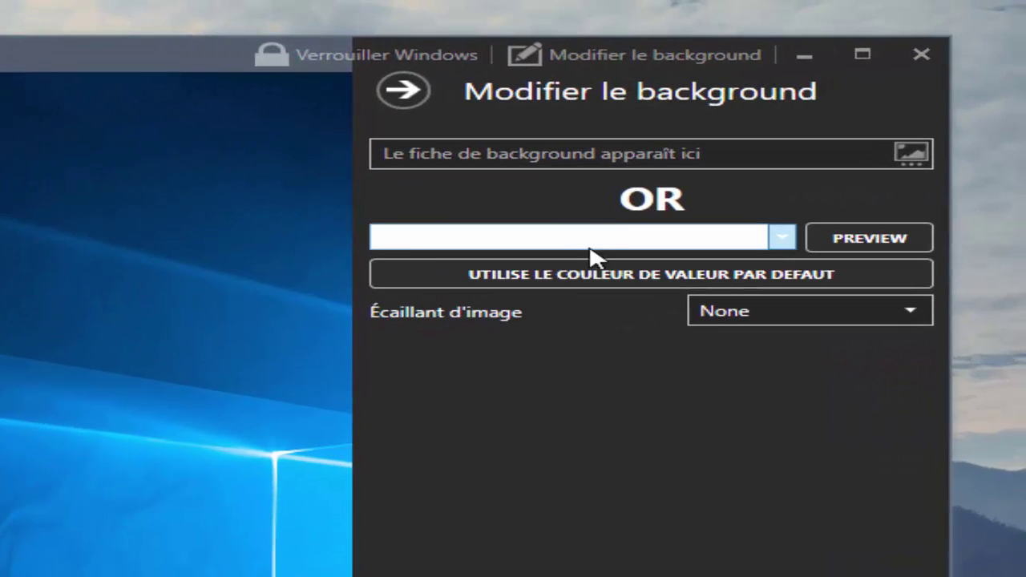
pyautogui.click(925, 134)
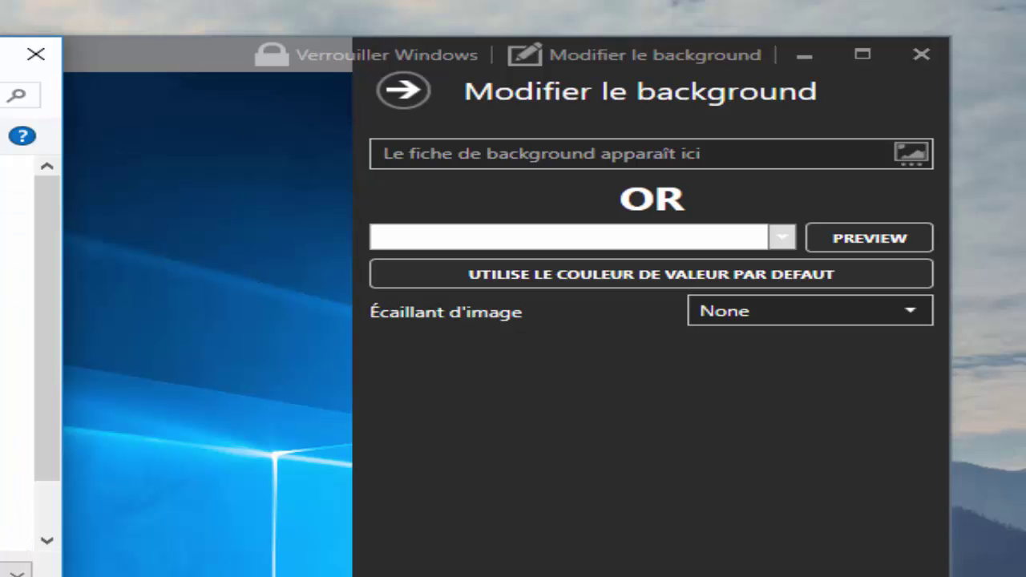
pyautogui.scroll(-3, 16, 352)
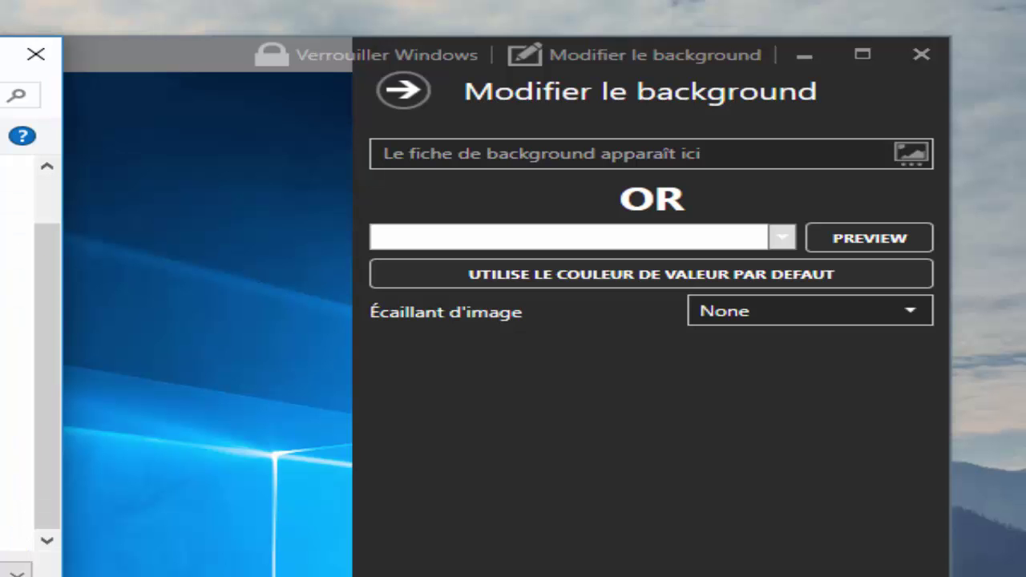
pyautogui.doubleClick(277, 414)
pyautogui.scroll(-20, 277, 414)
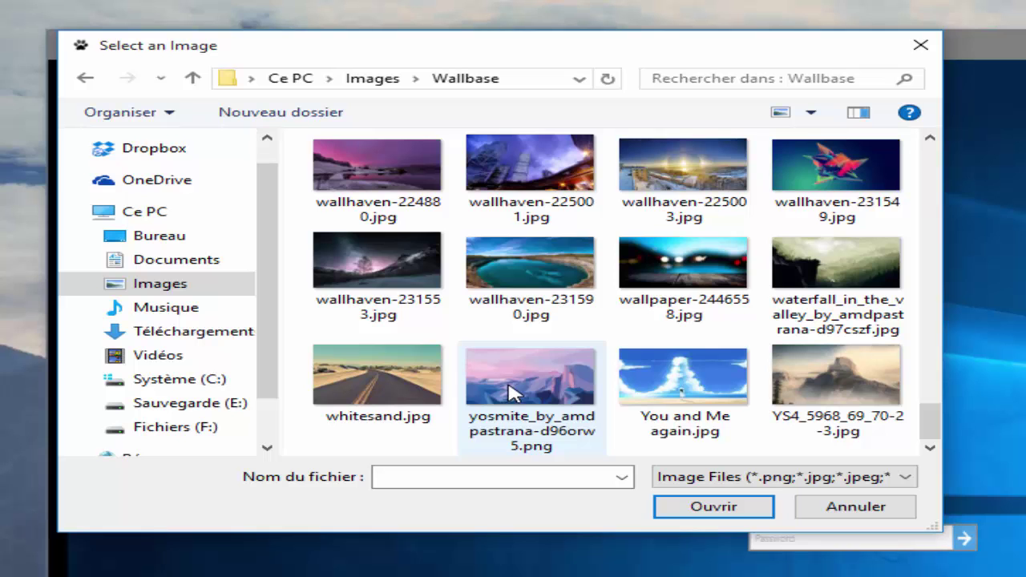
pyautogui.click(511, 393)
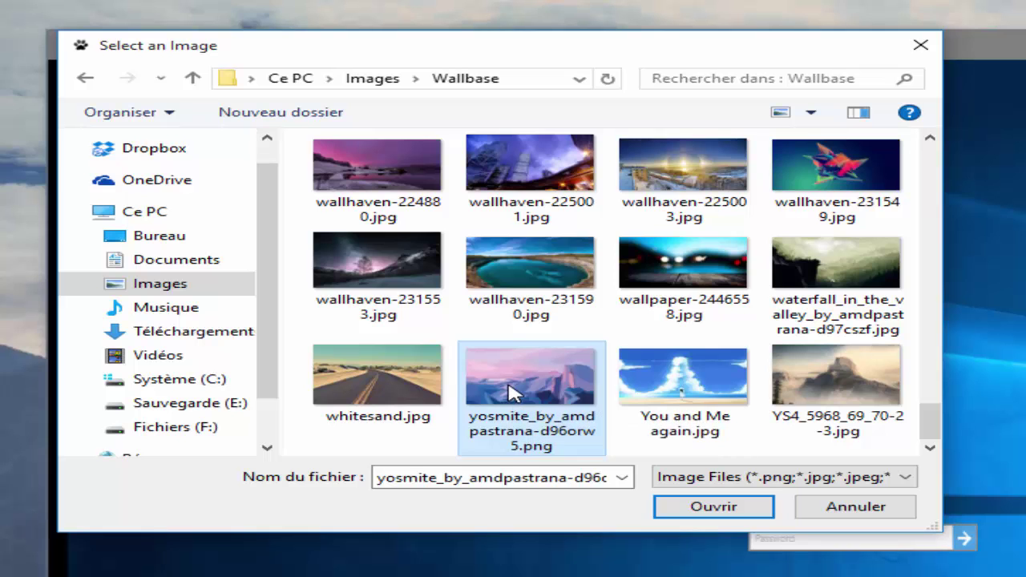
pyautogui.click(712, 505)
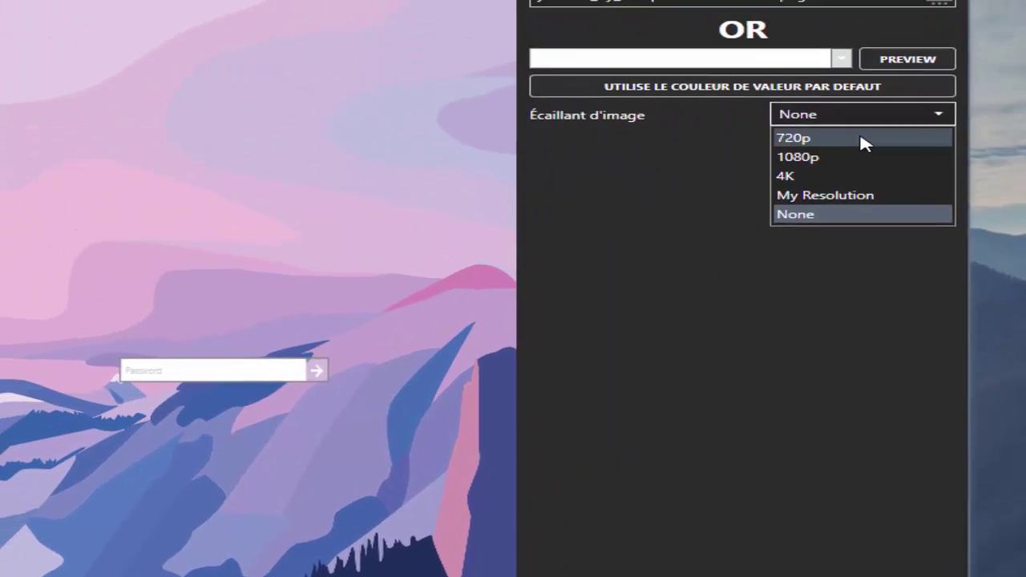
# Try 720p as the image scaling, and settle on My Resolution.
pyautogui.click(862, 139)
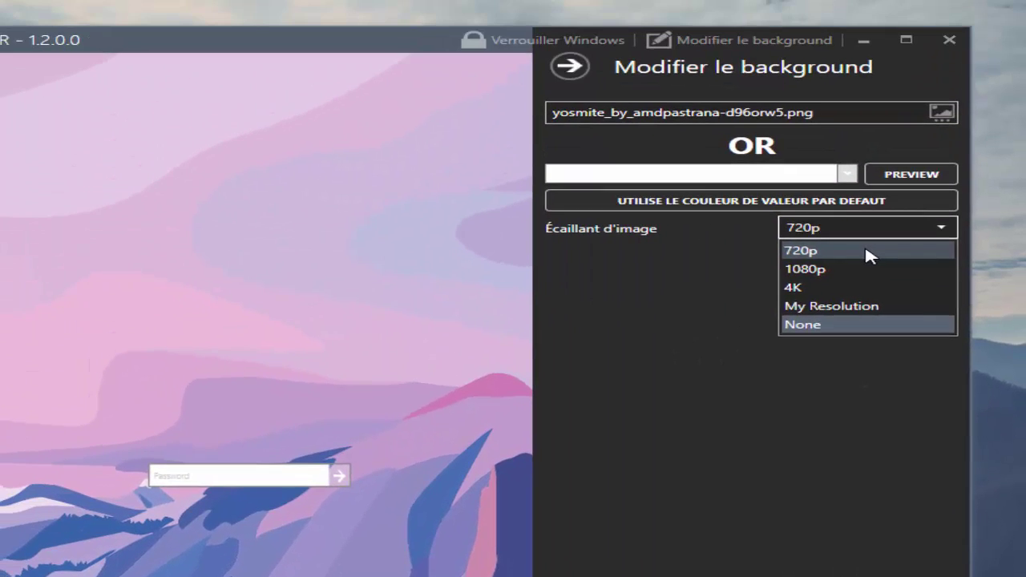
pyautogui.click(814, 229)
pyautogui.click(793, 304)
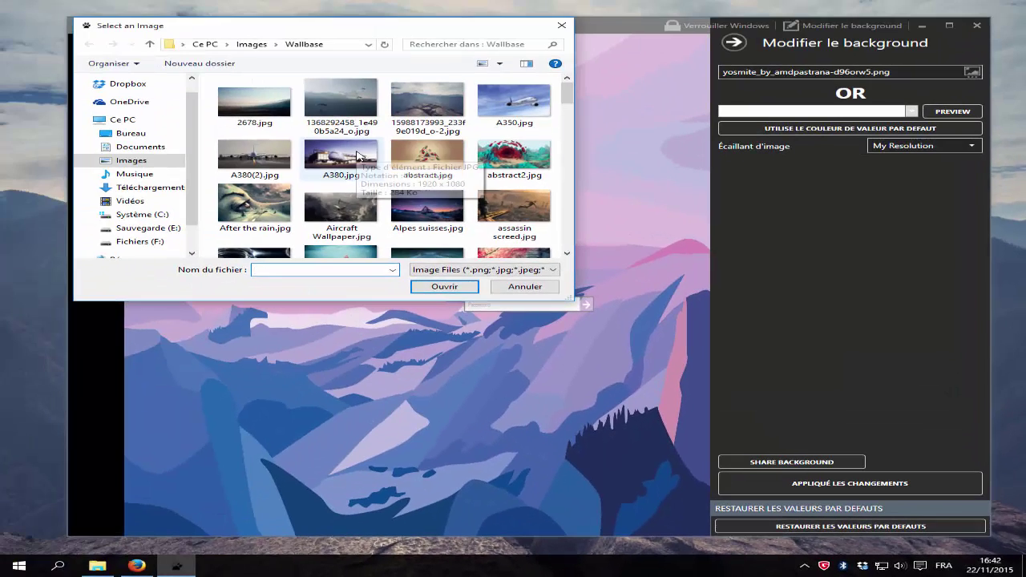
# Replace the background image with waterfall_in_the_valley_by_amdpastrana-d97cszf.jpg from the Wallbase folder.
pyautogui.scroll(-10, 358, 155)
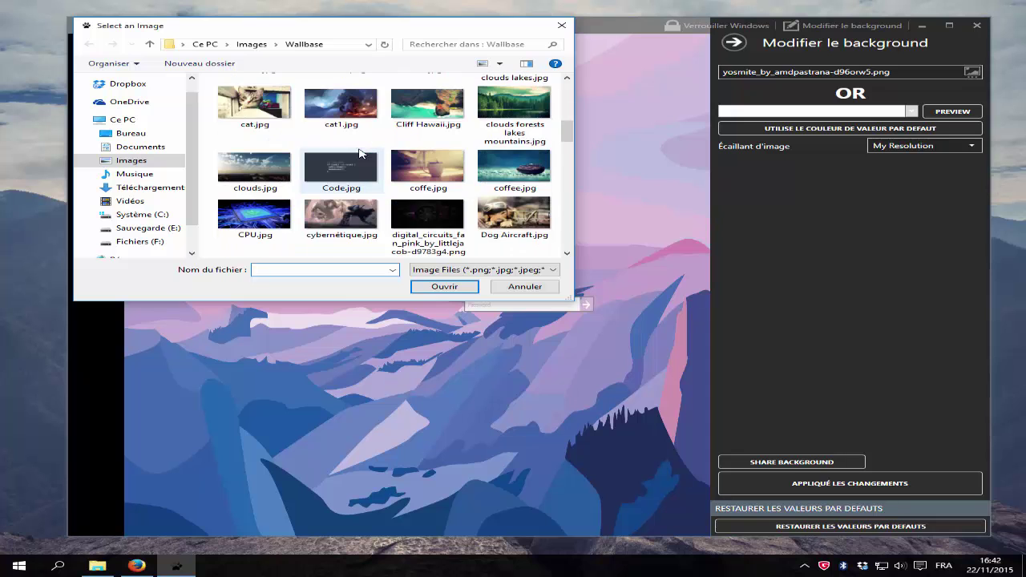
pyautogui.scroll(-6, 362, 154)
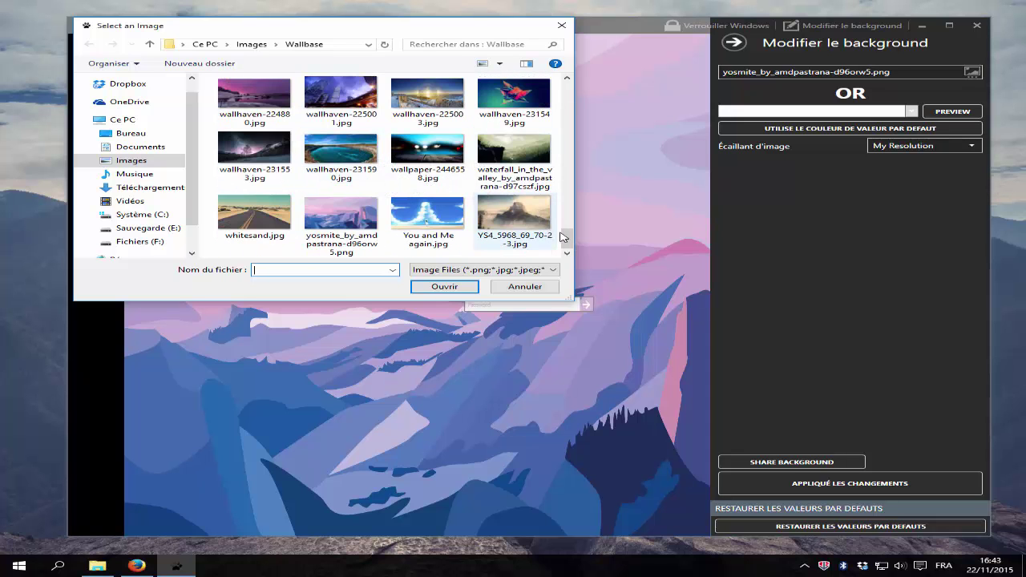
pyautogui.doubleClick(525, 154)
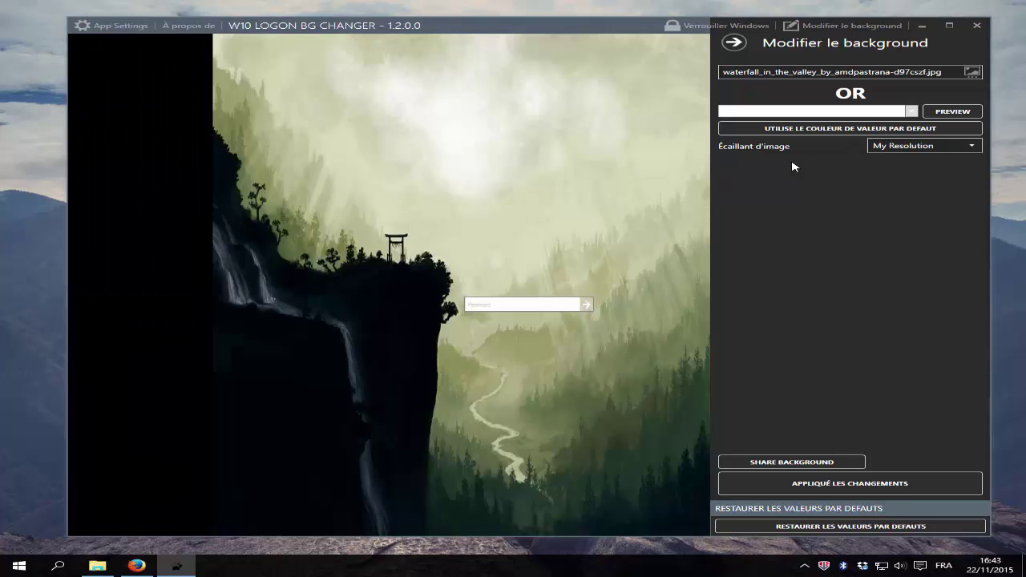
# Browse the Wallbase folder's images for another possible logon background.
pyautogui.click(972, 71)
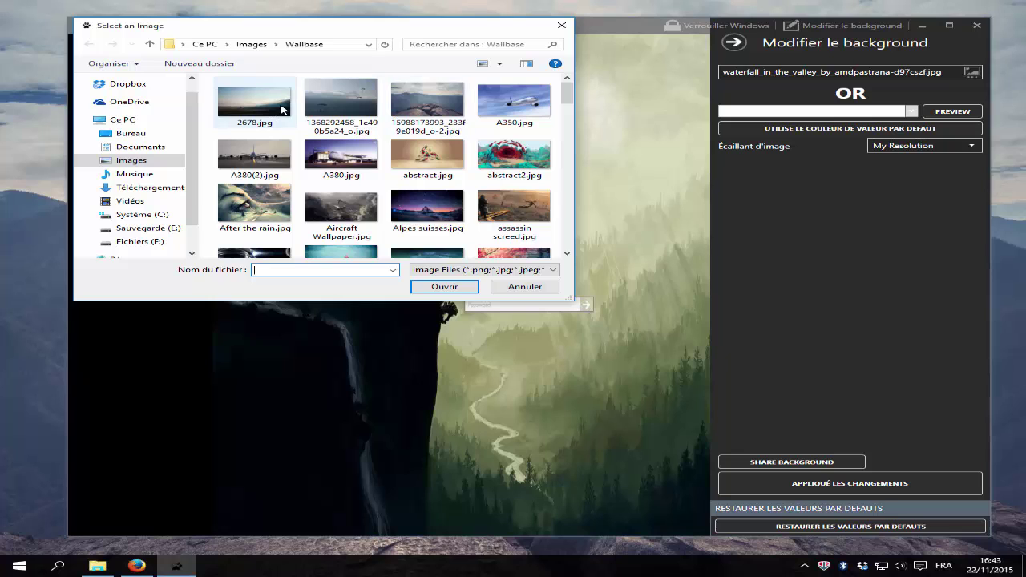
pyautogui.click(265, 107)
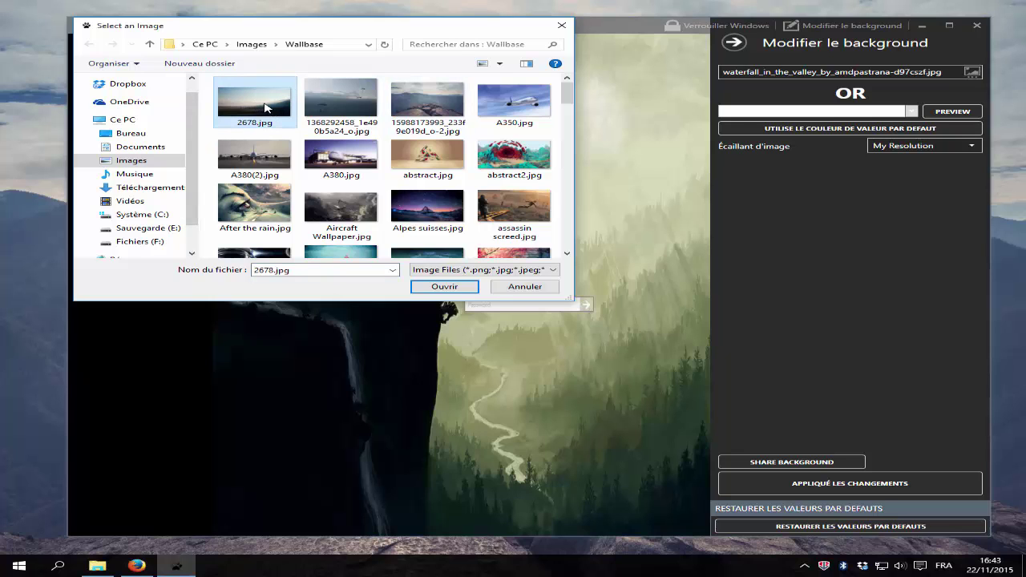
pyautogui.scroll(-2, 361, 120)
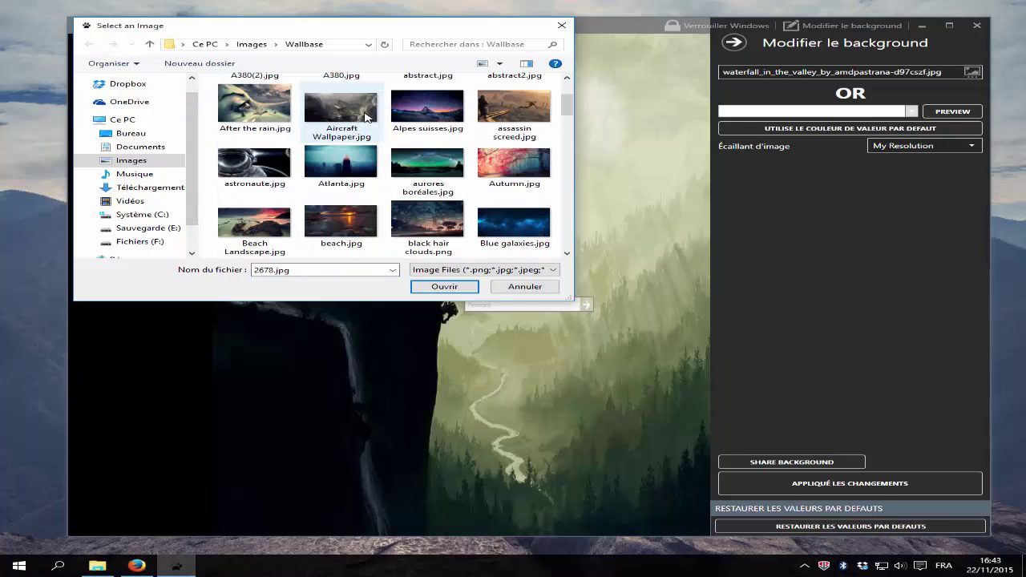
pyautogui.scroll(-4, 377, 120)
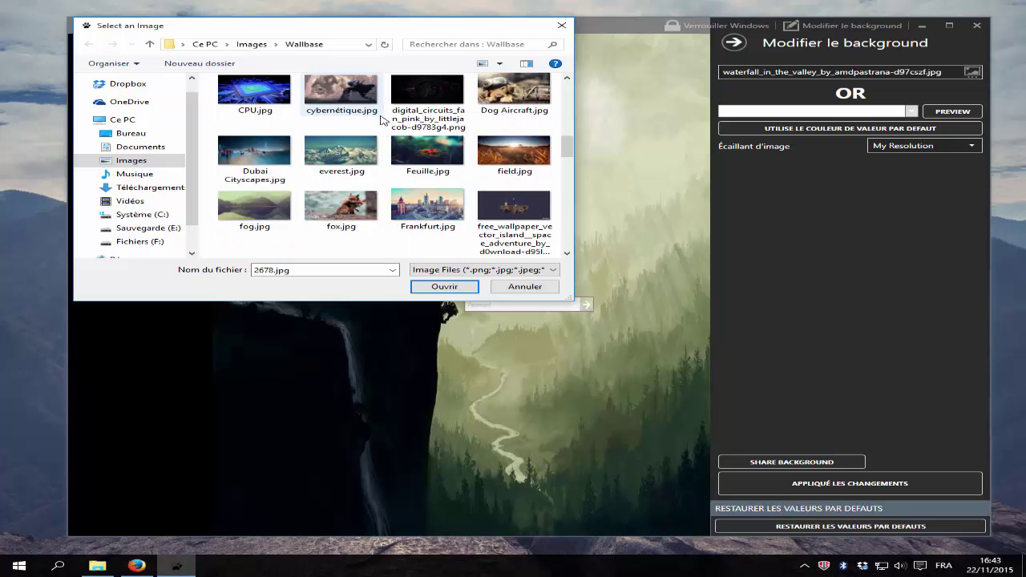
pyautogui.scroll(-8, 383, 120)
pyautogui.scroll(2, 449, 175)
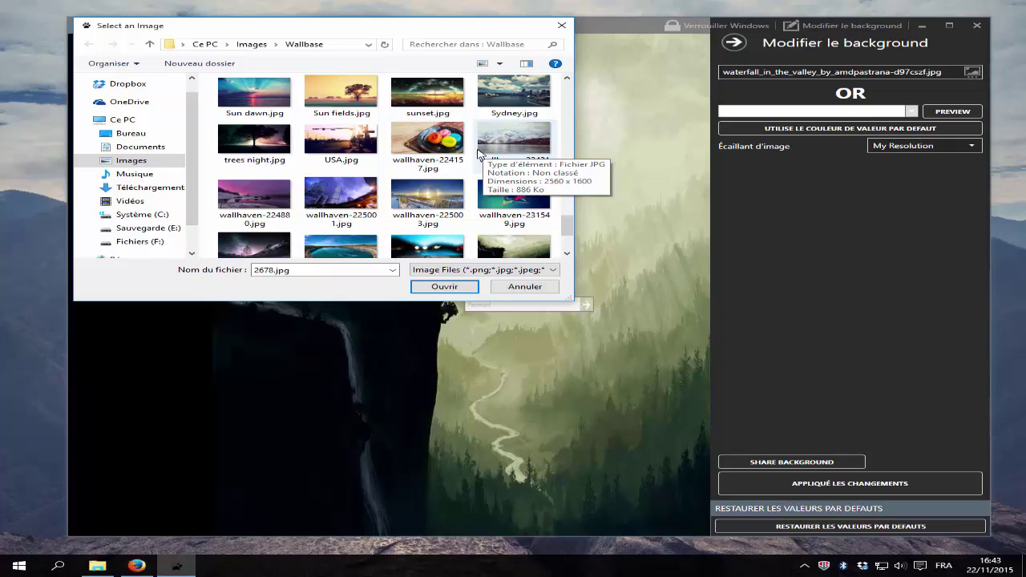
pyautogui.scroll(-2, 449, 152)
pyautogui.scroll(5, 416, 150)
pyautogui.scroll(3, 423, 139)
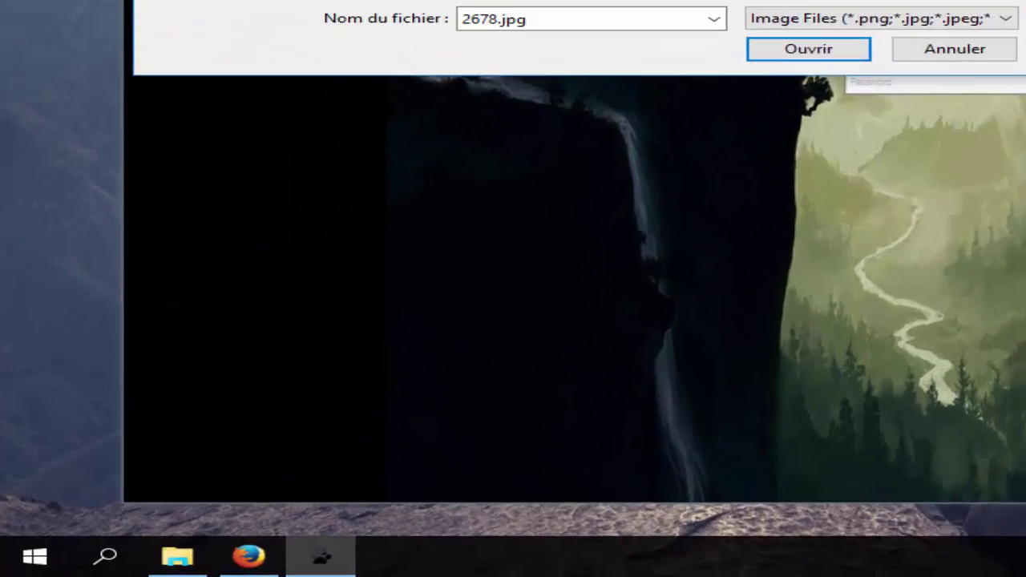
pyautogui.doubleClick(422, 132)
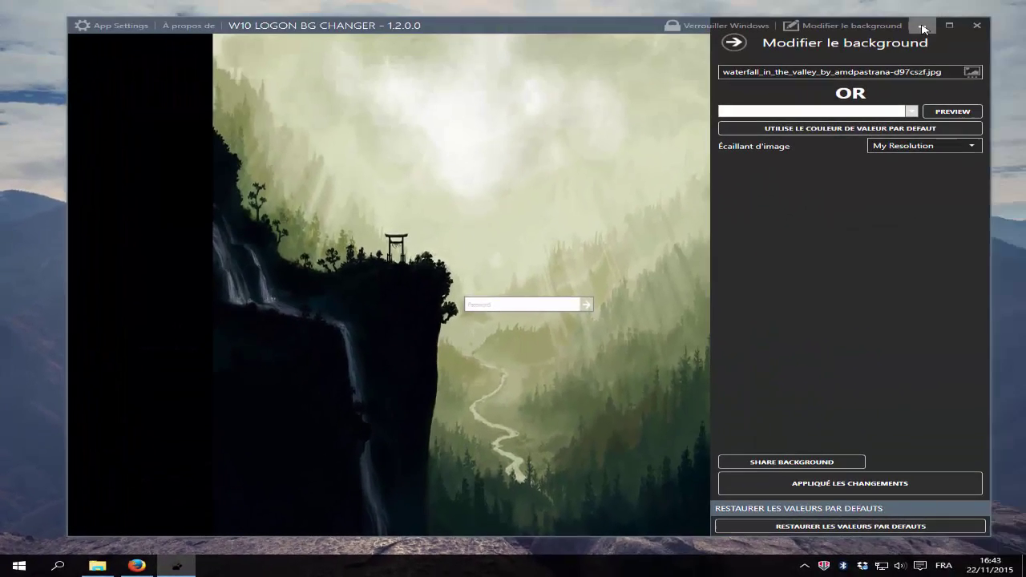